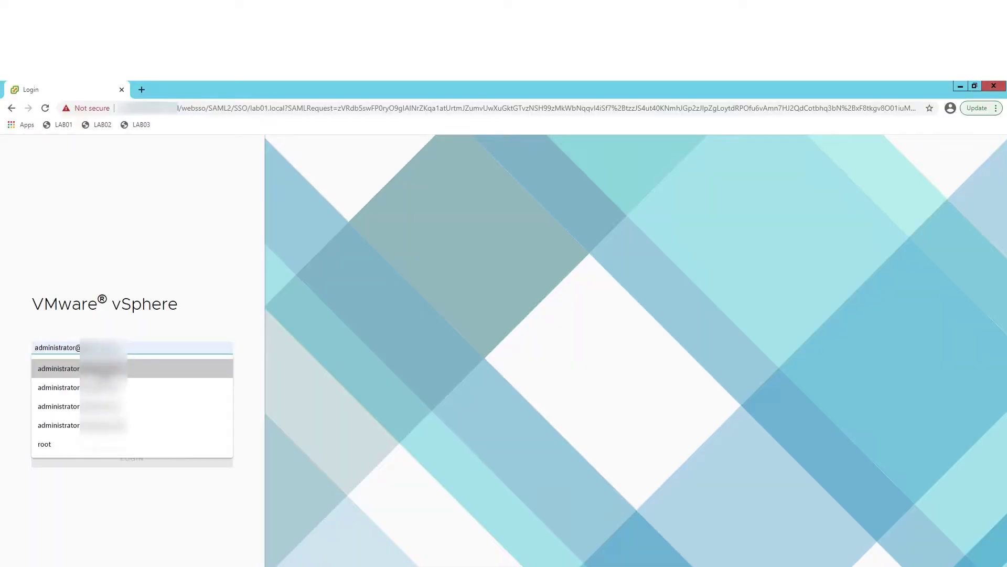
Log in to vCenter as the saved administrator user with the account password.
left_click(100, 370)
left_click(88, 373)
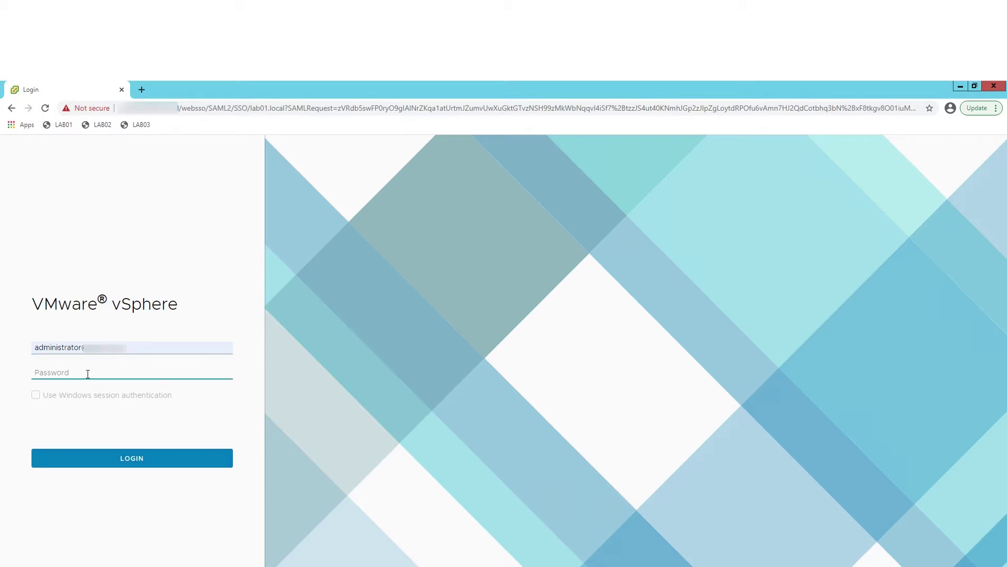
type("•••••••••••••")
key("Return")
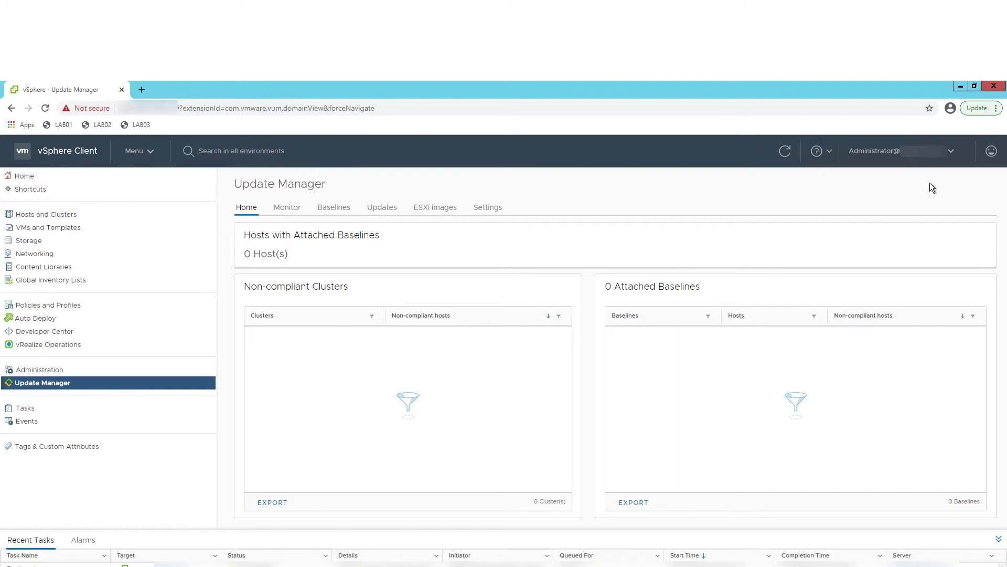
left_click(817, 151)
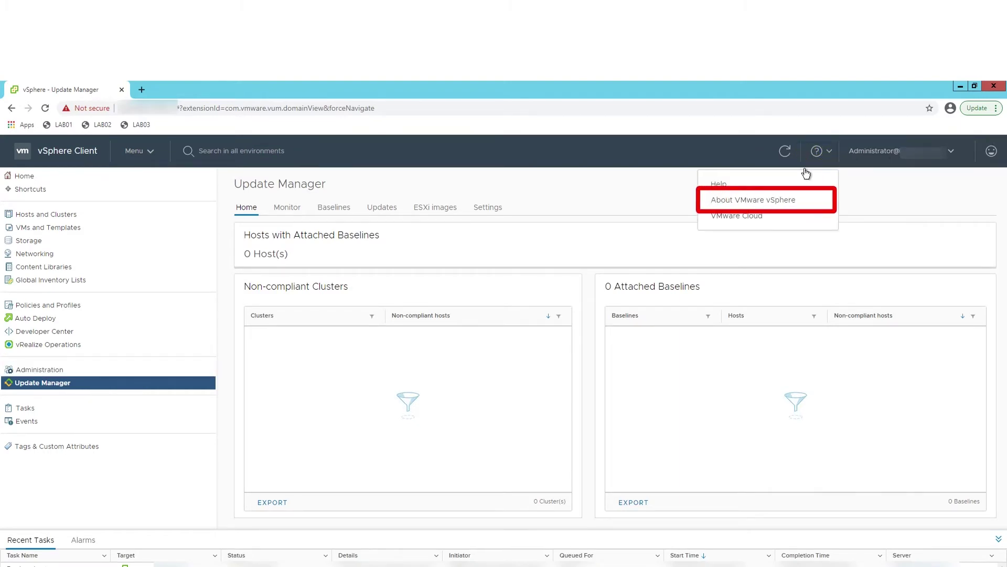
left_click(780, 202)
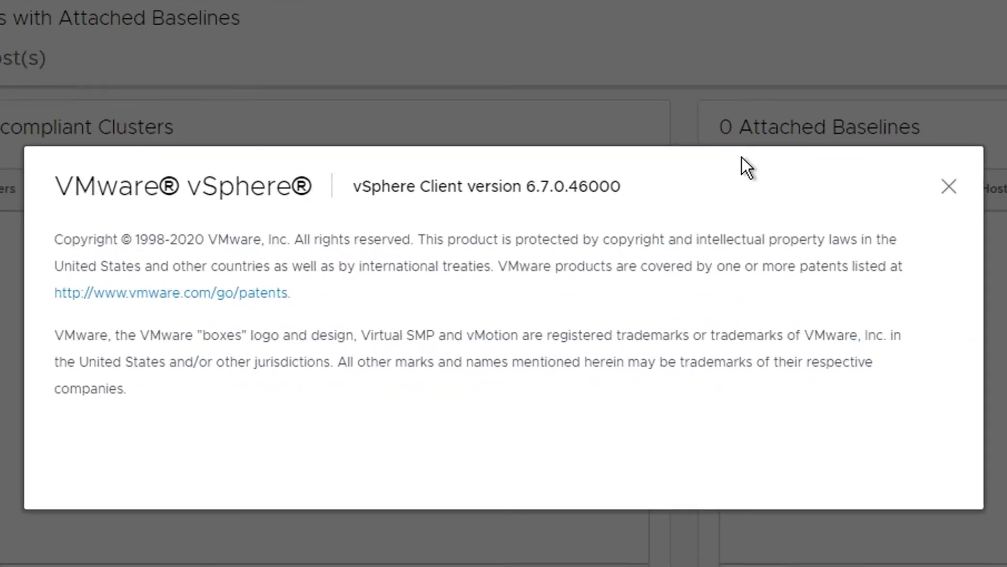
left_click_drag(527, 184, 646, 181)
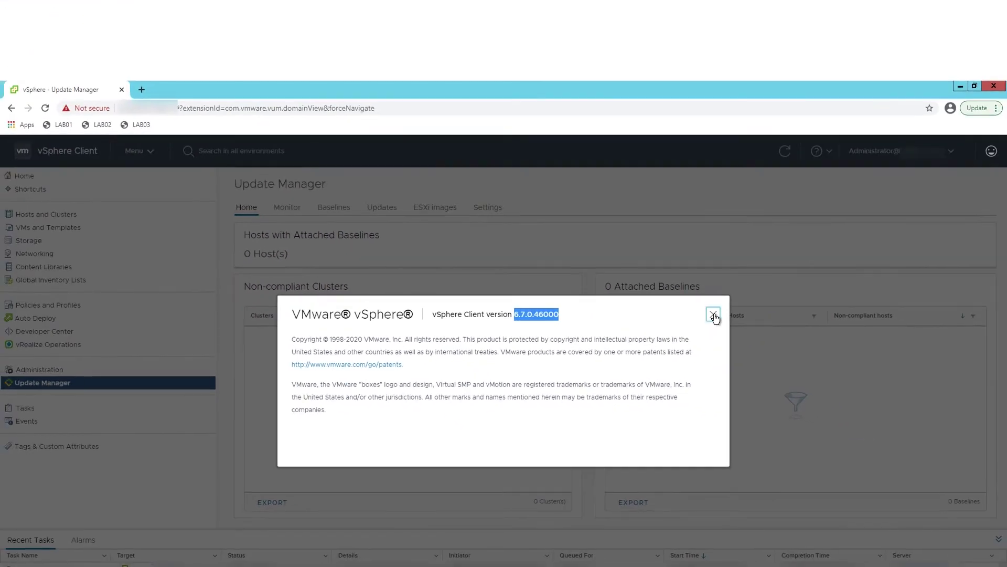
left_click(950, 189)
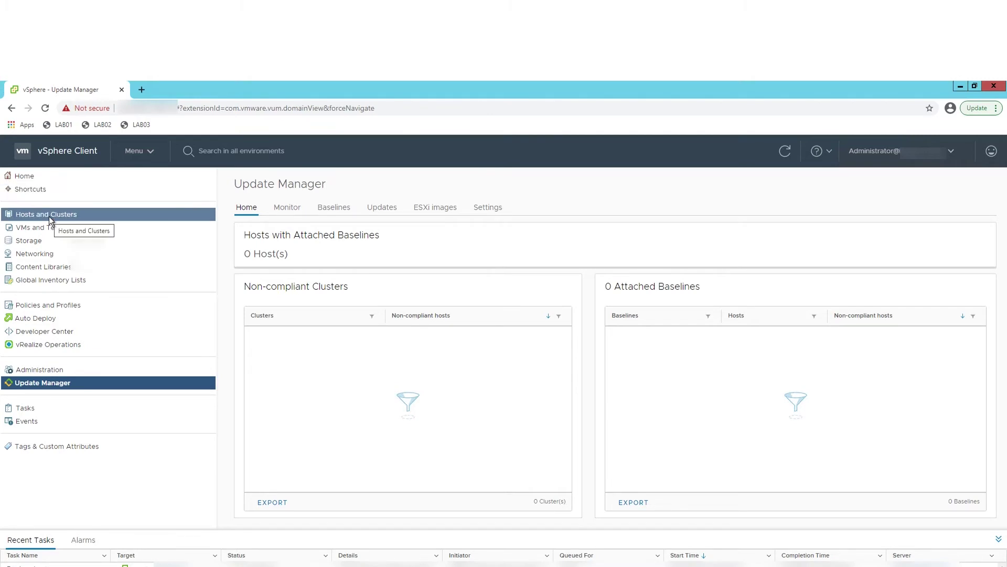
In Hosts and Clusters, note esx01's ESXi 6.7.0 hypervisor version, then show esx02's summary.
left_click(49, 216)
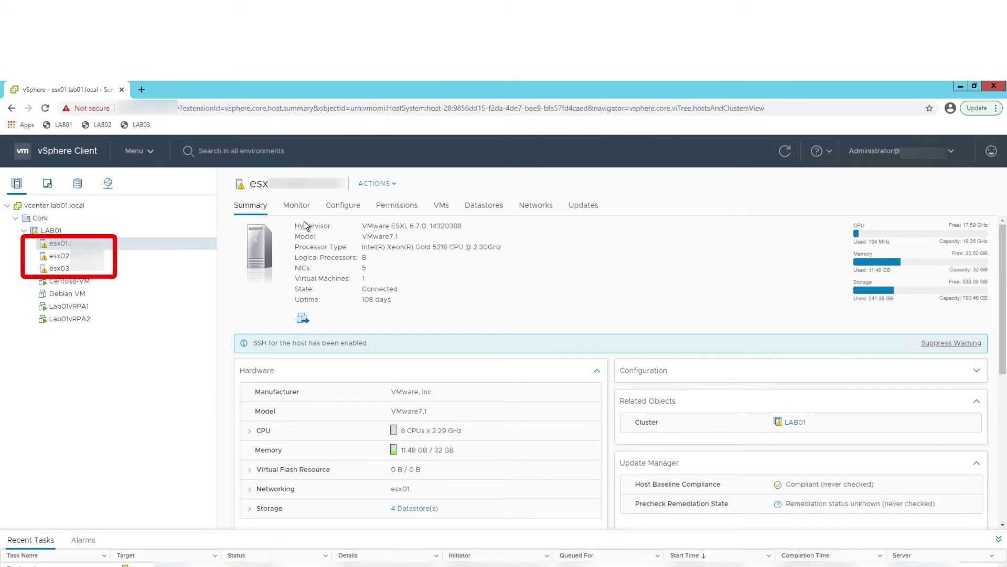
left_click_drag(362, 225, 467, 226)
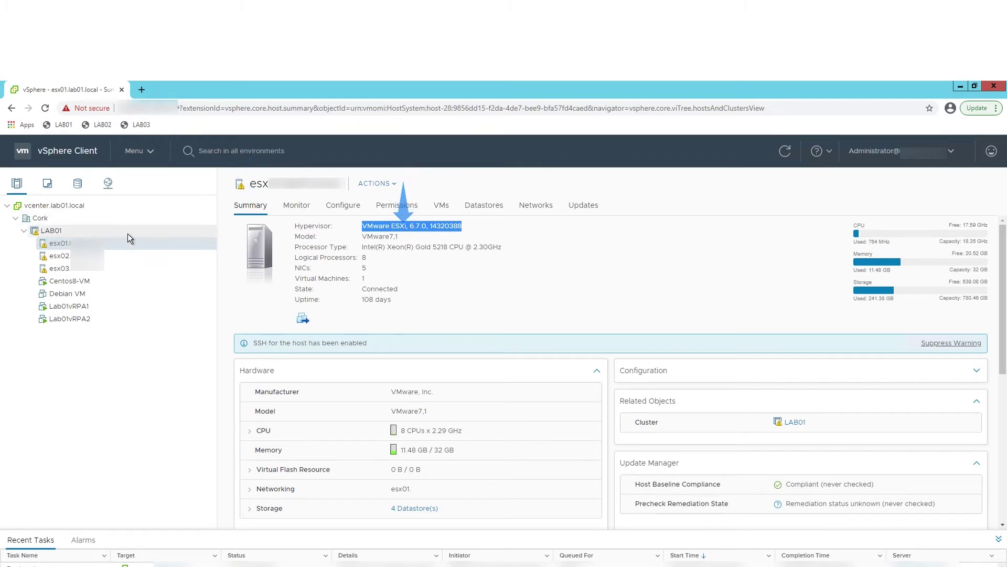
left_click(126, 256)
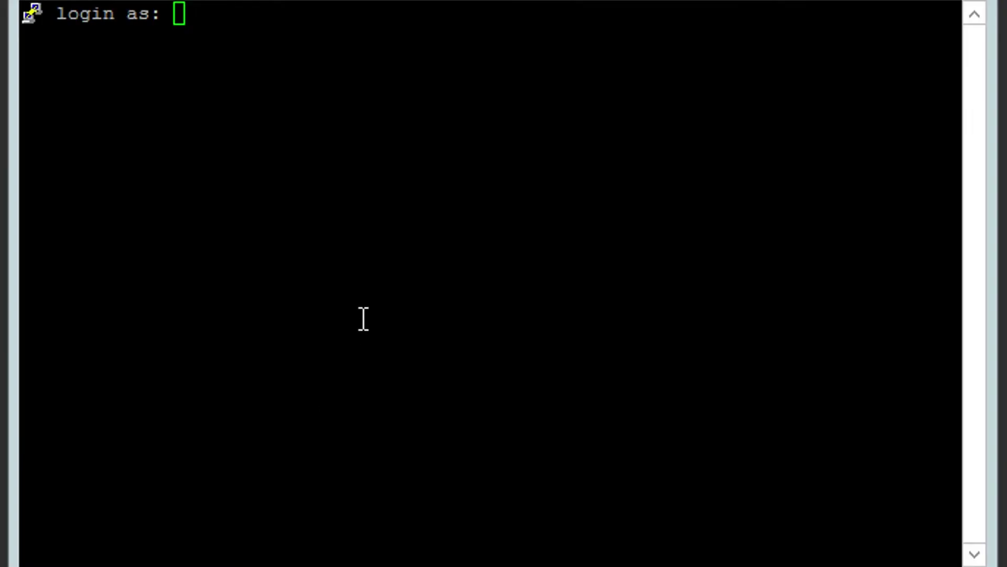
Sign in to the RecoverPoint appliance over SSH as admin with the account password.
left_click(363, 319)
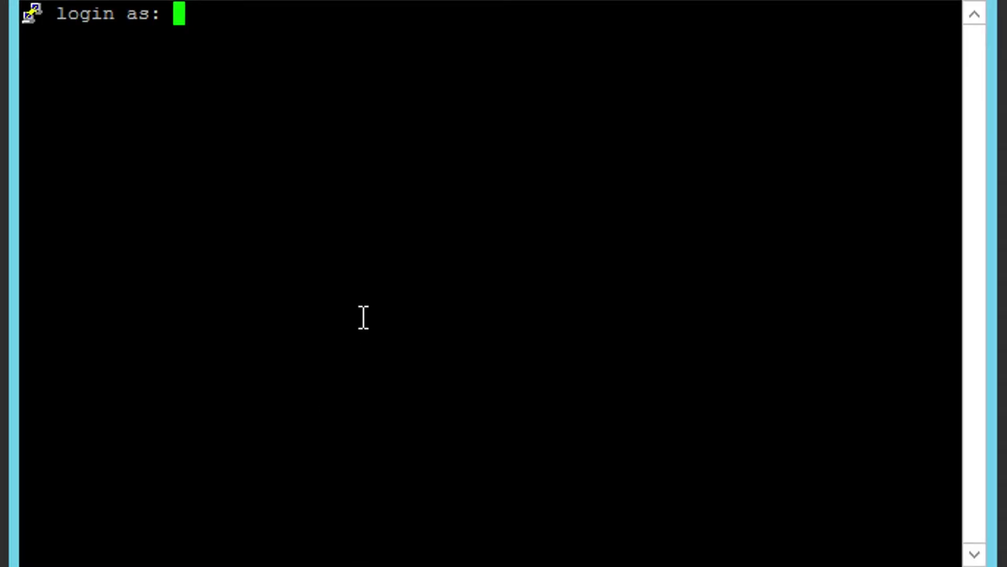
type("admin")
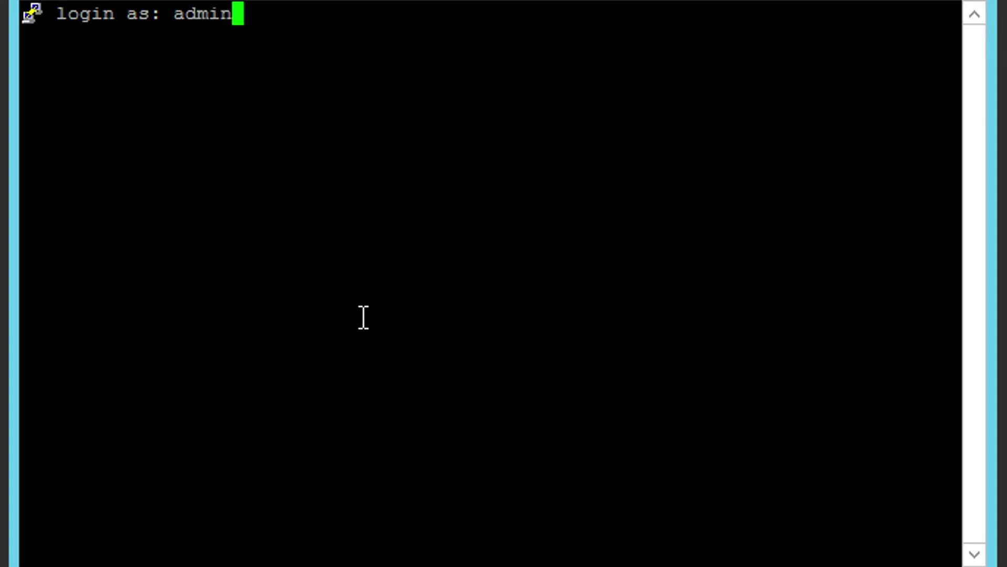
key("Return")
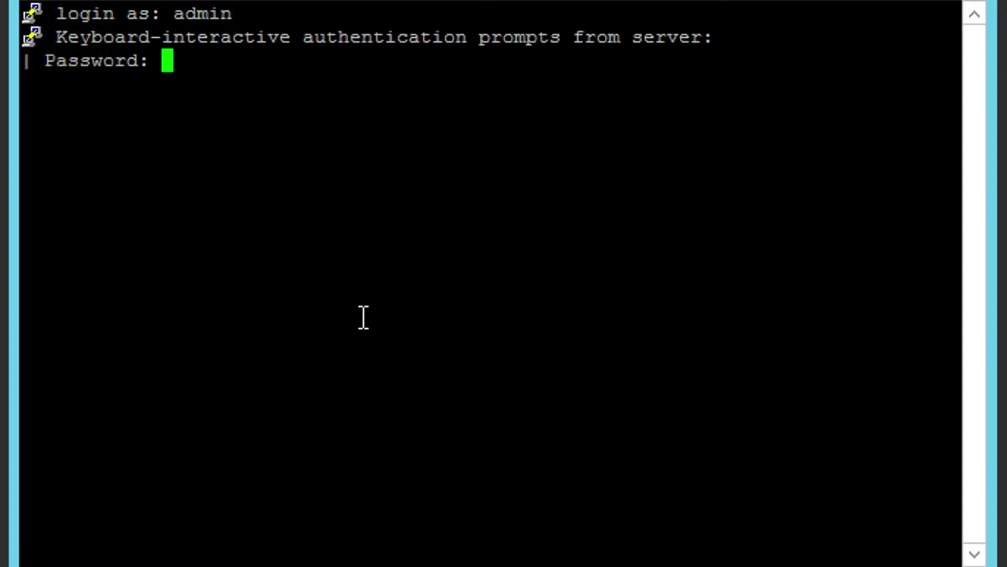
key("Return")
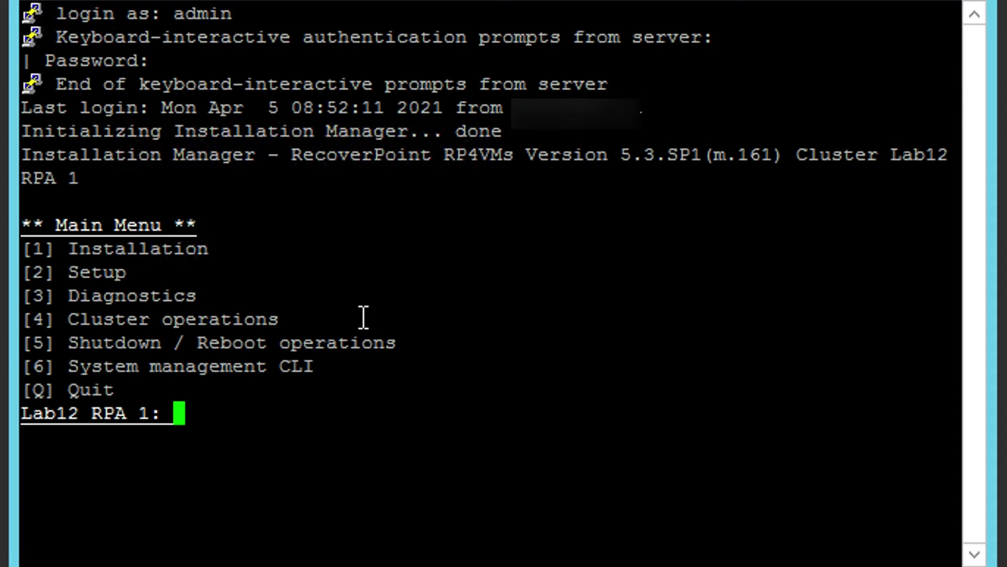
Go to Setup (2) › Advanced options (8) › Security options (2) › communication security level (6).
type("2")
key("Return")
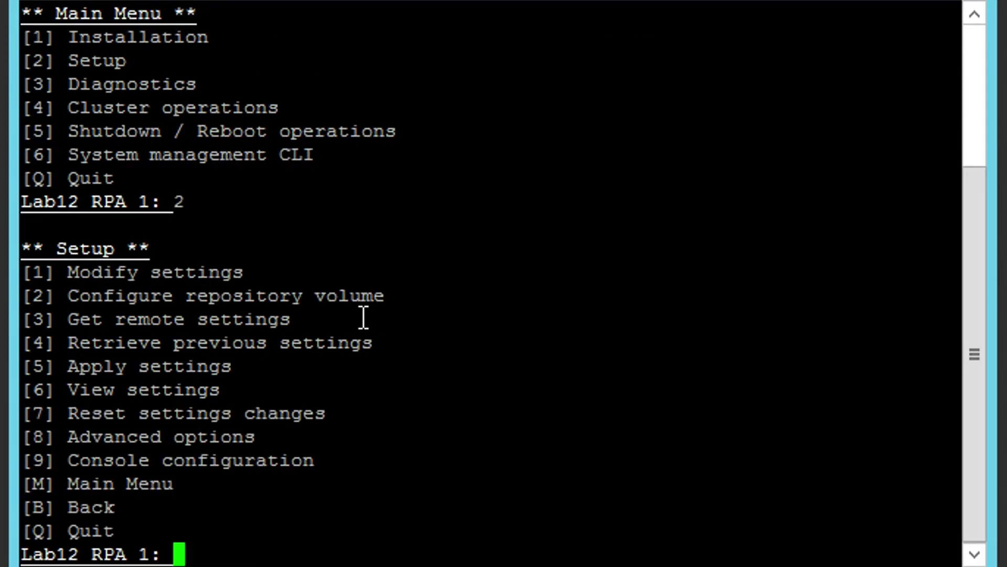
type("8")
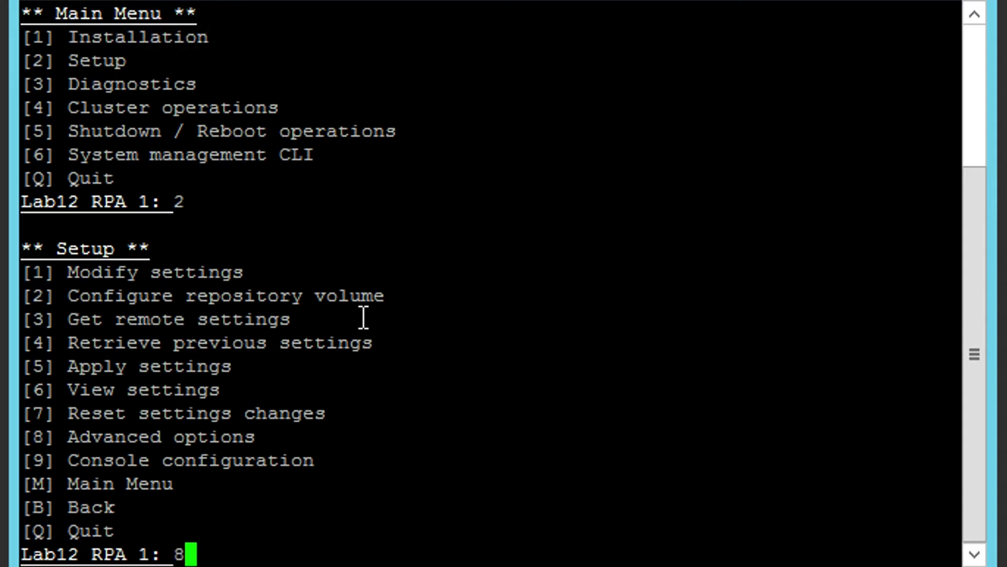
key("Return")
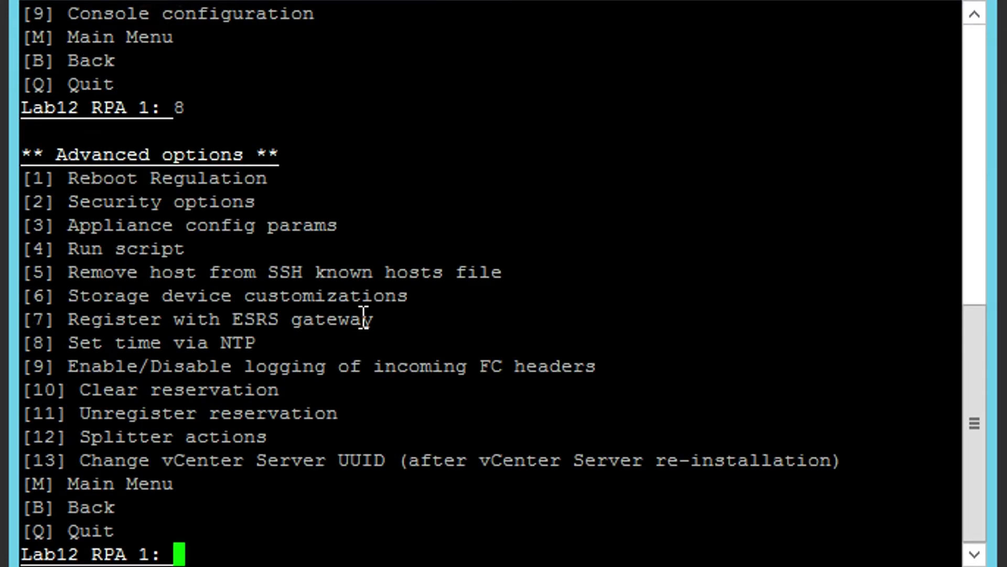
type("2")
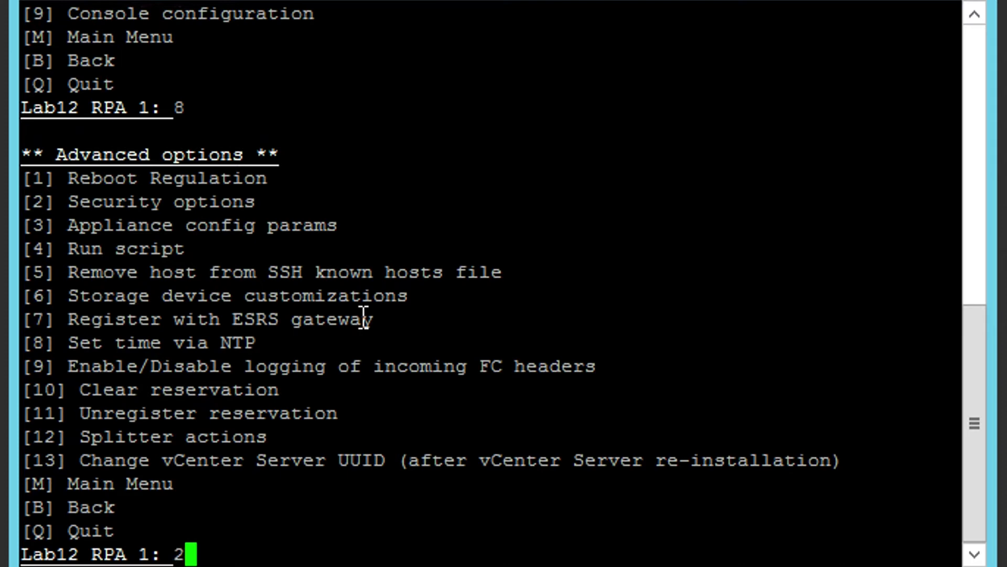
key("Return")
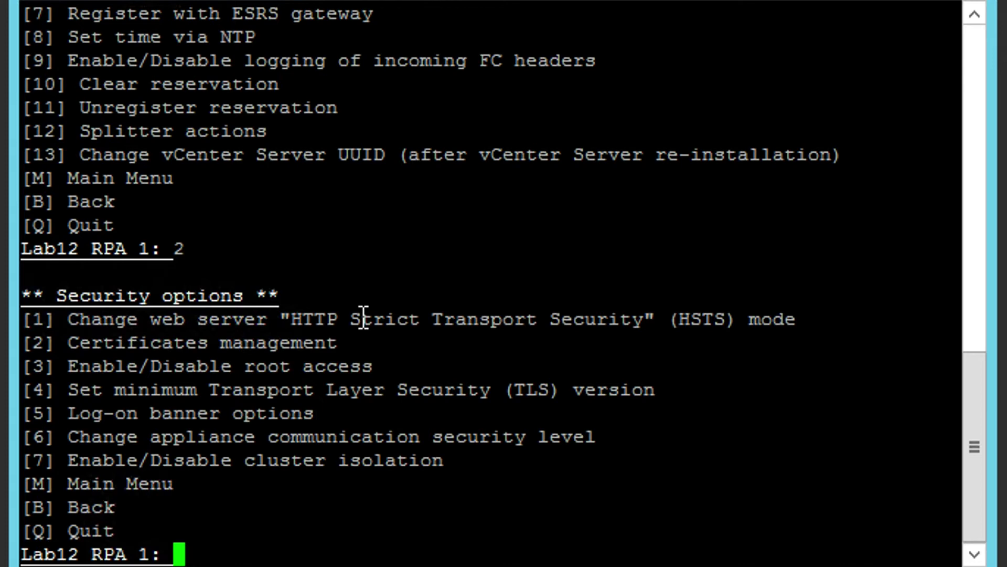
type("6")
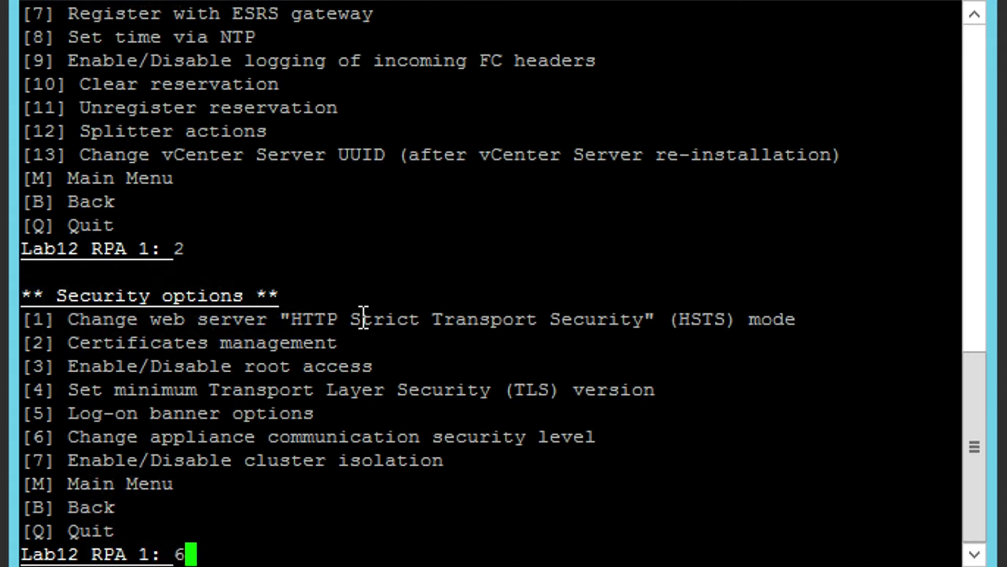
key("Return")
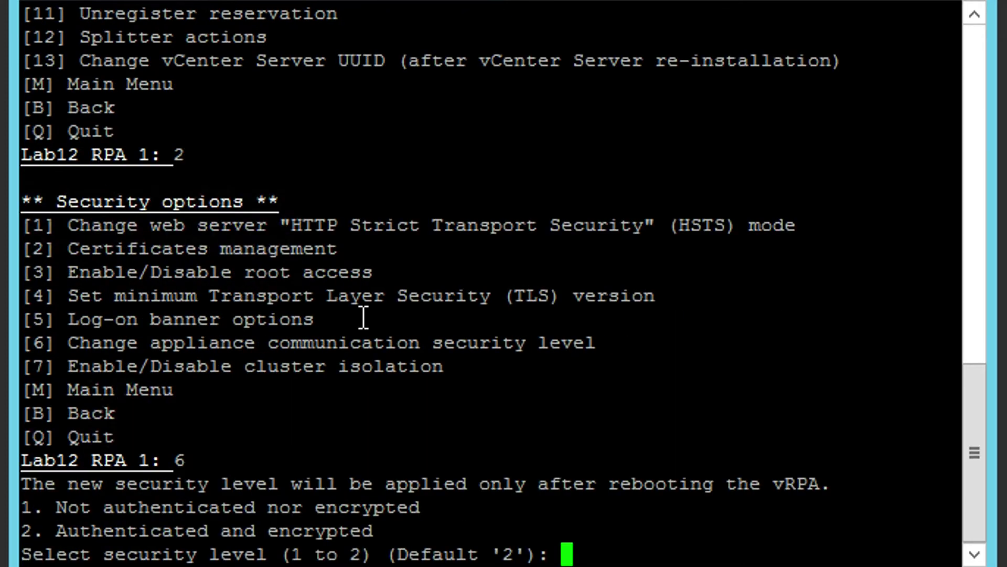
Keep the default security level 2, Authenticated and encrypted.
left_click_drag(388, 554, 519, 555)
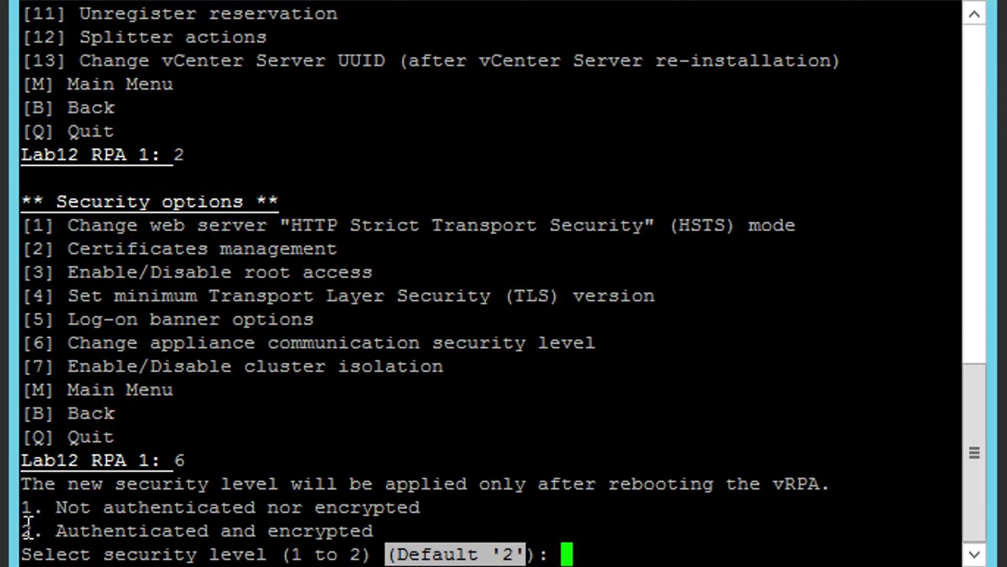
left_click_drag(21, 530, 371, 524)
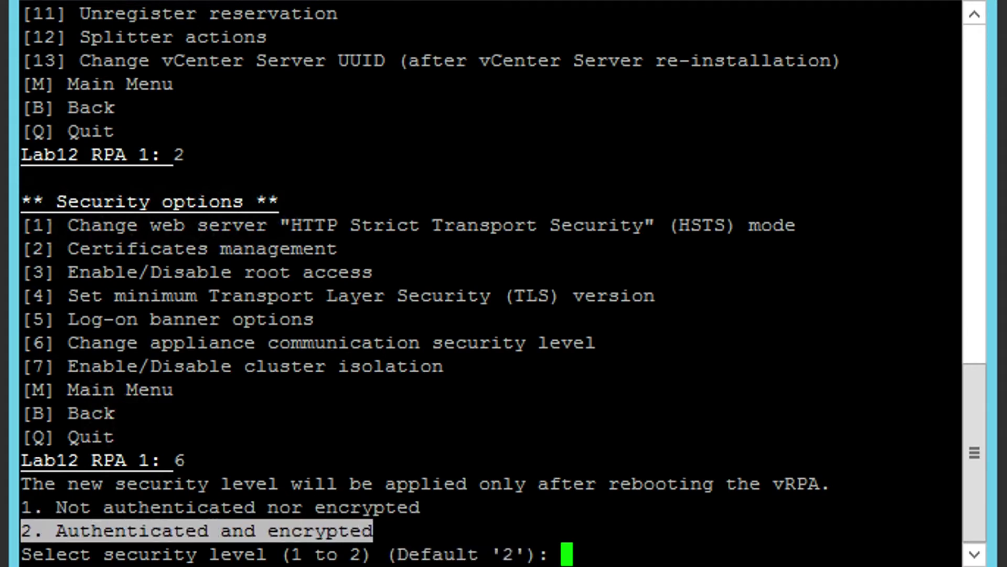
left_click(720, 531)
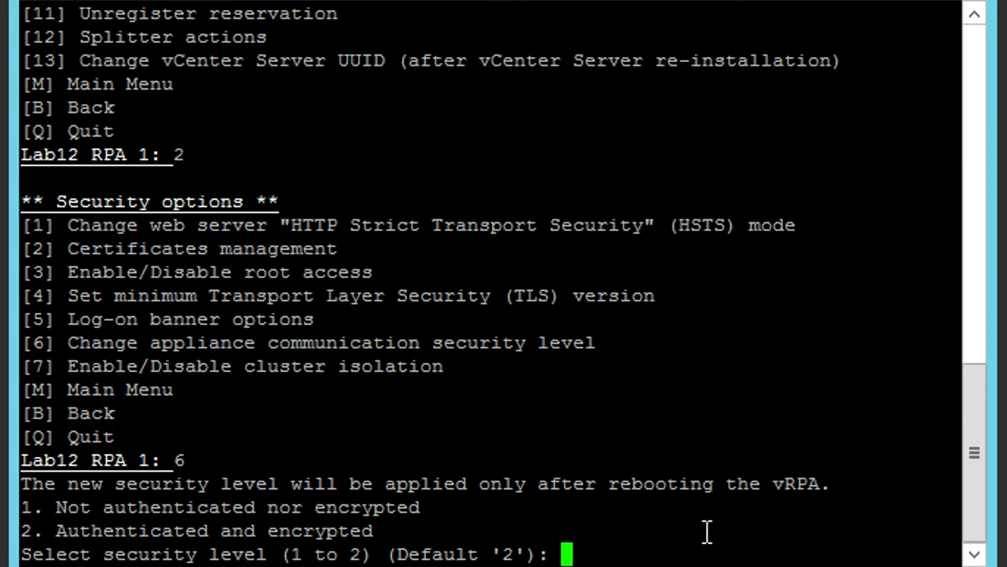
key("Return")
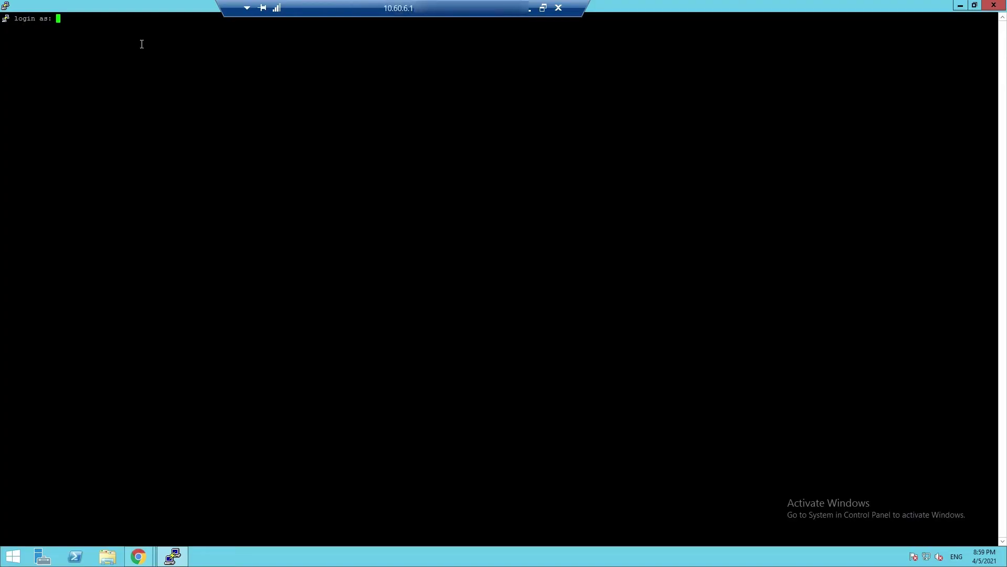
Log in to the lab11 RPA as admin with the account password.
type("admin")
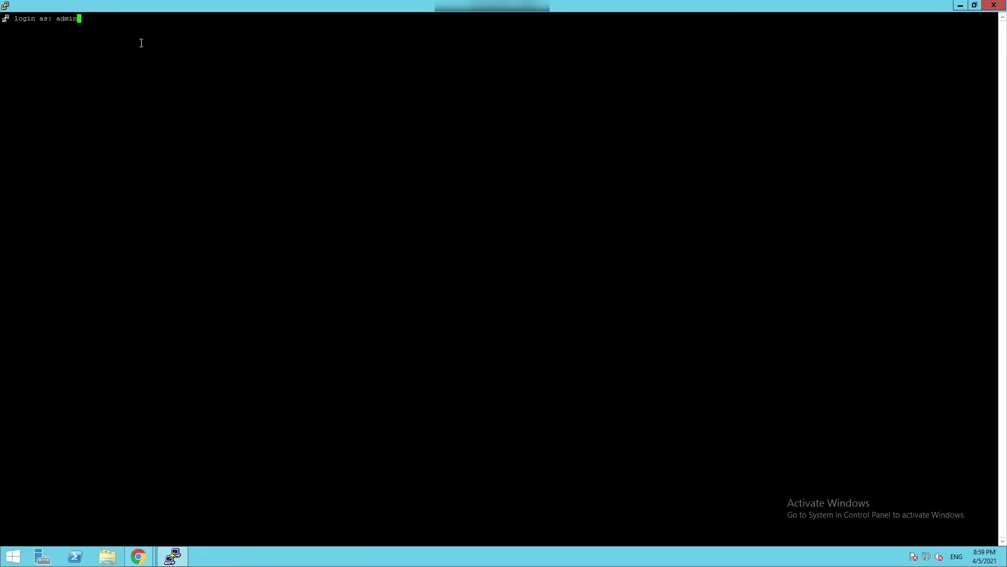
key("Return")
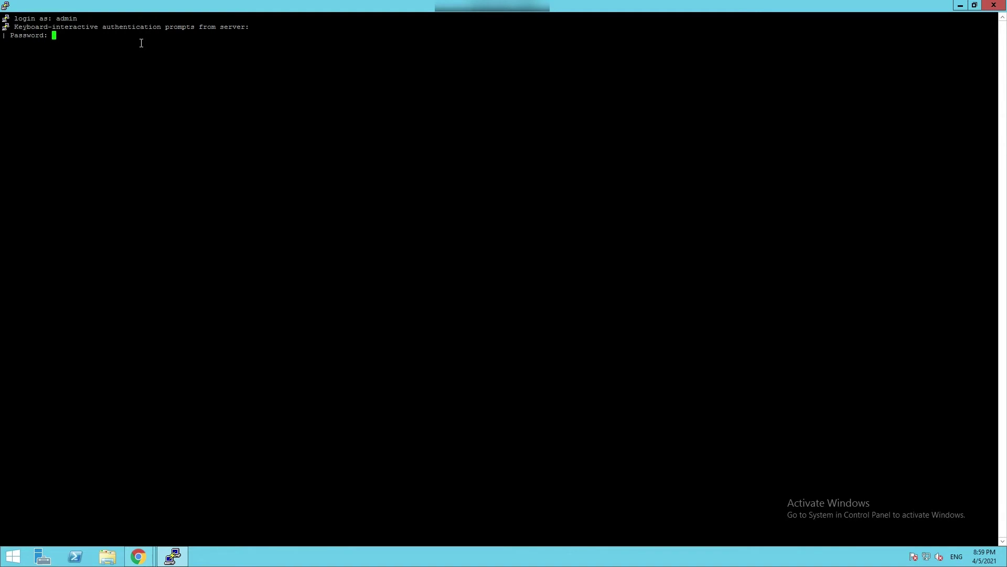
key("Return")
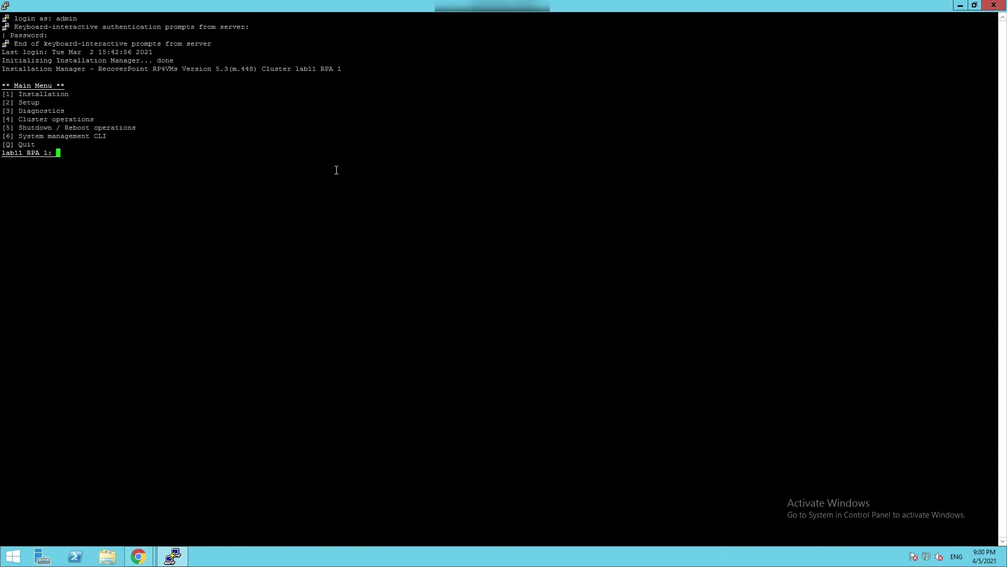
Open Diagnostics (3) › IP diagnostics (1) › View IP details (2) and select eth0:1's address.
type("3")
key("Return")
type("11 RPA 1: 1")
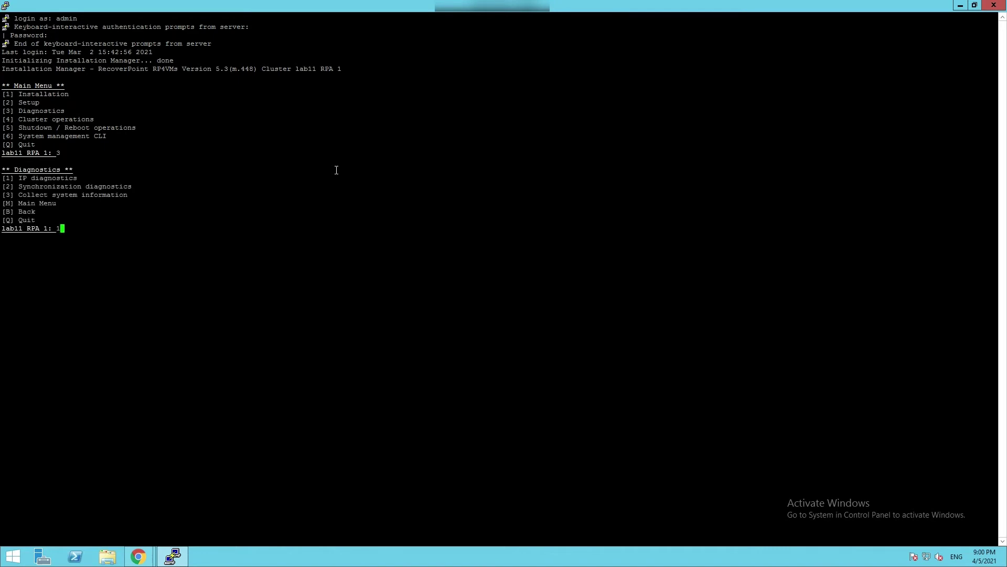
key("Return")
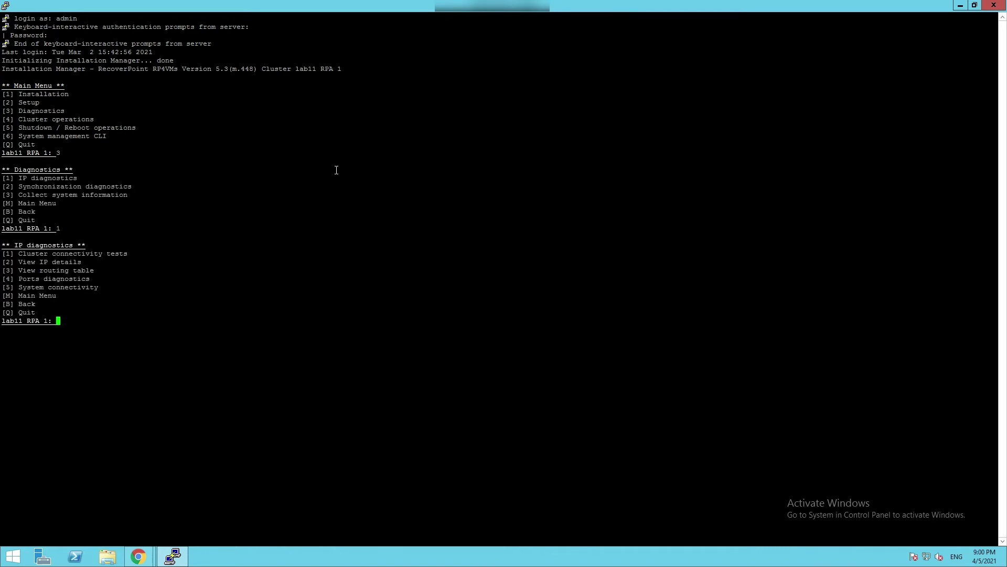
type("2")
key("Return")
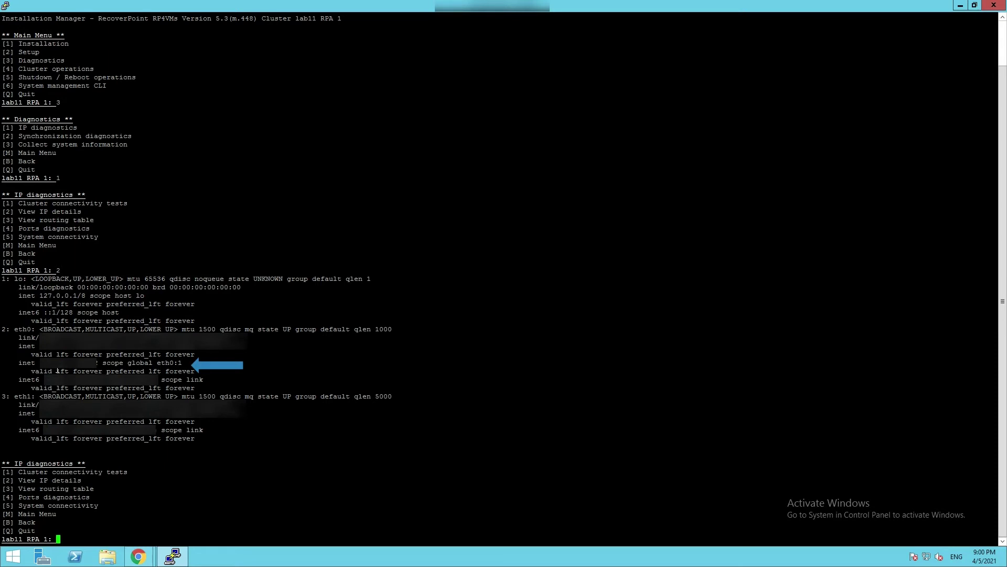
left_click_drag(40, 363, 95, 363)
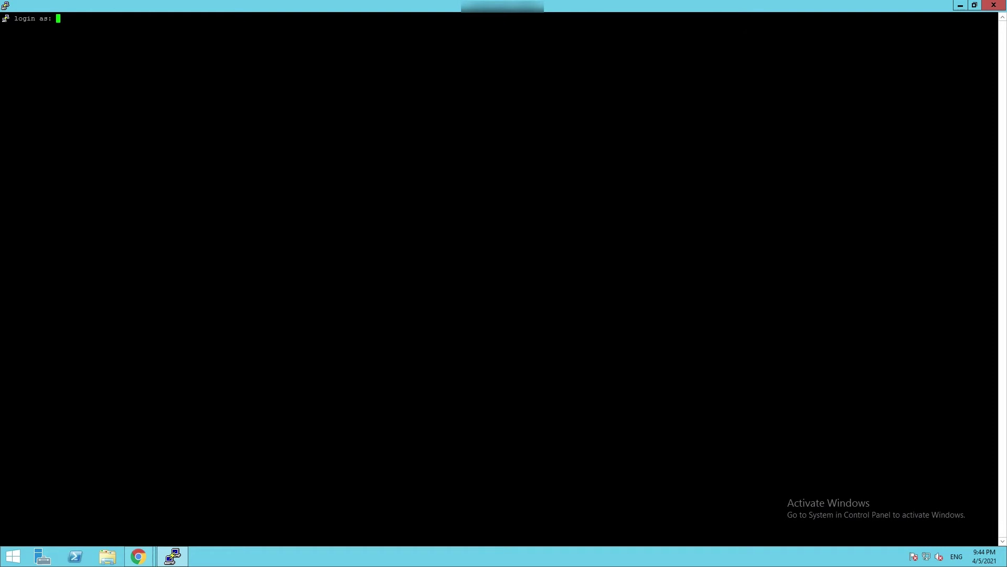
Log back in to the lab11 RPA as admin with the account password.
type("admin")
key("Return")
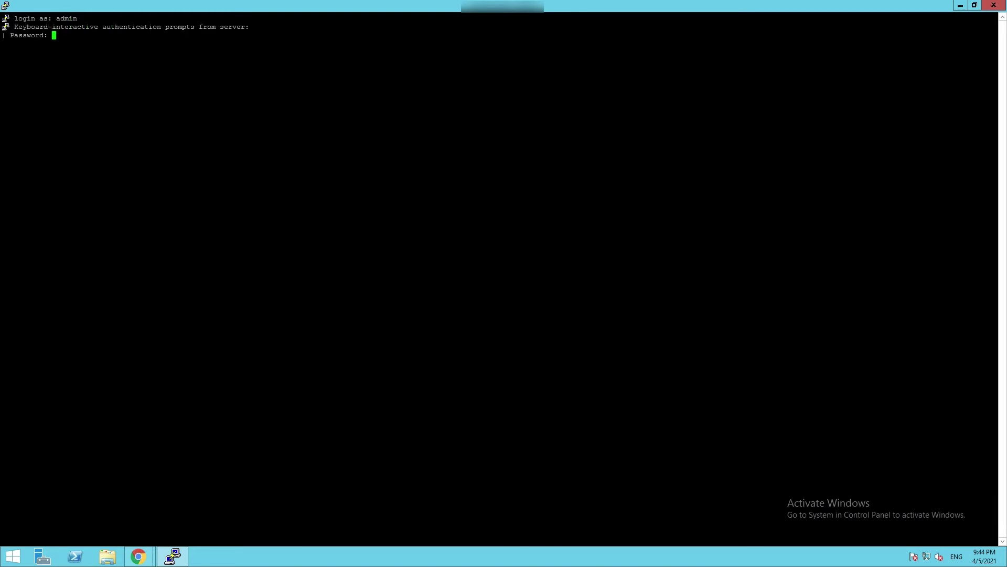
key("Return")
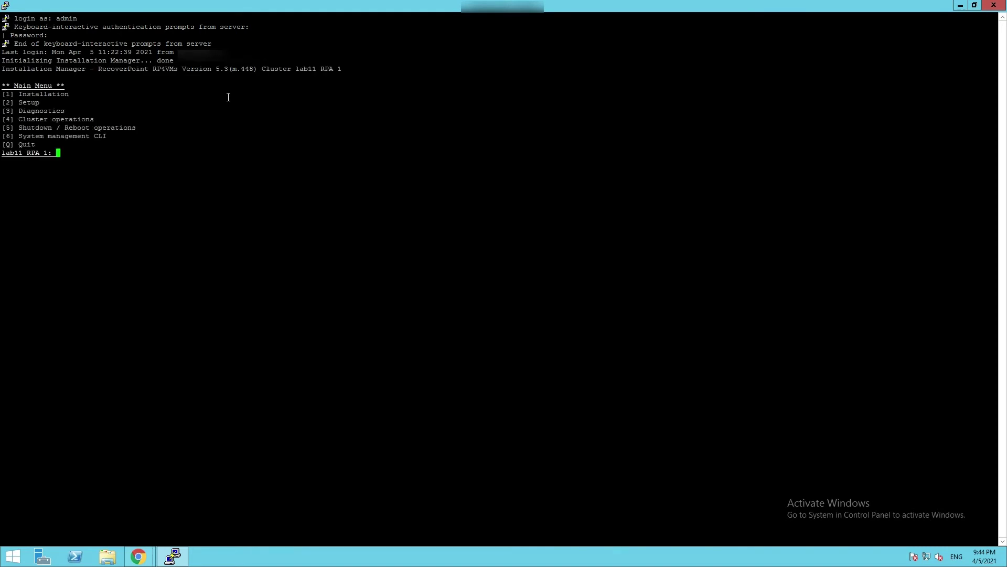
Reach the Run script prompt via Setup (2) › Advanced options (8) › Run script (4).
type("2")
key("Return")
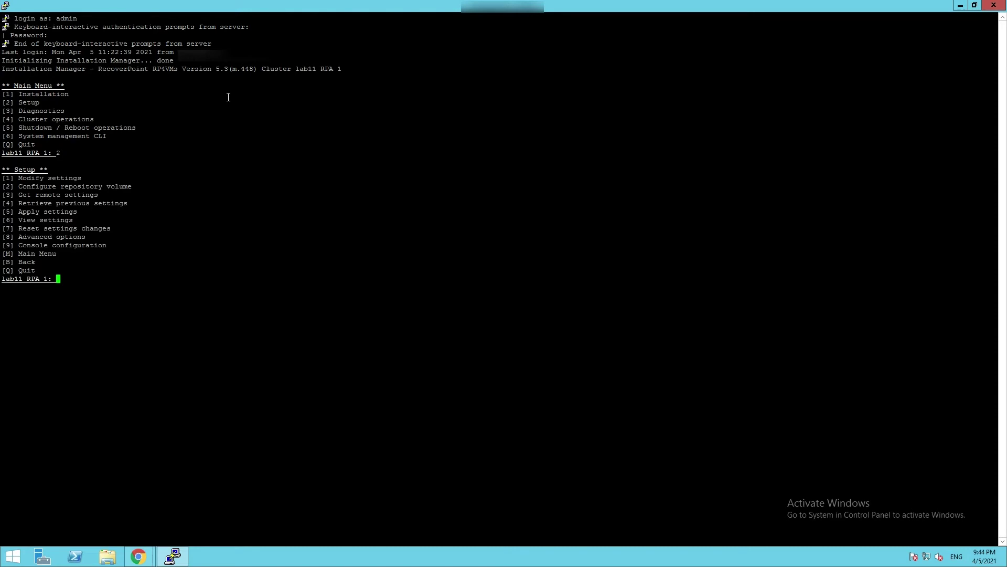
type("8")
key("Return")
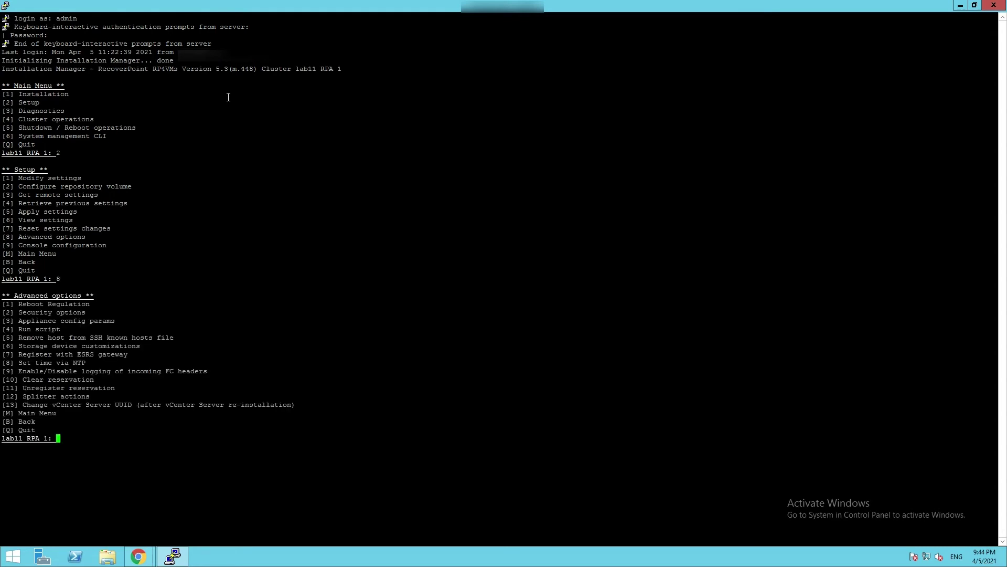
type("4")
key("Return")
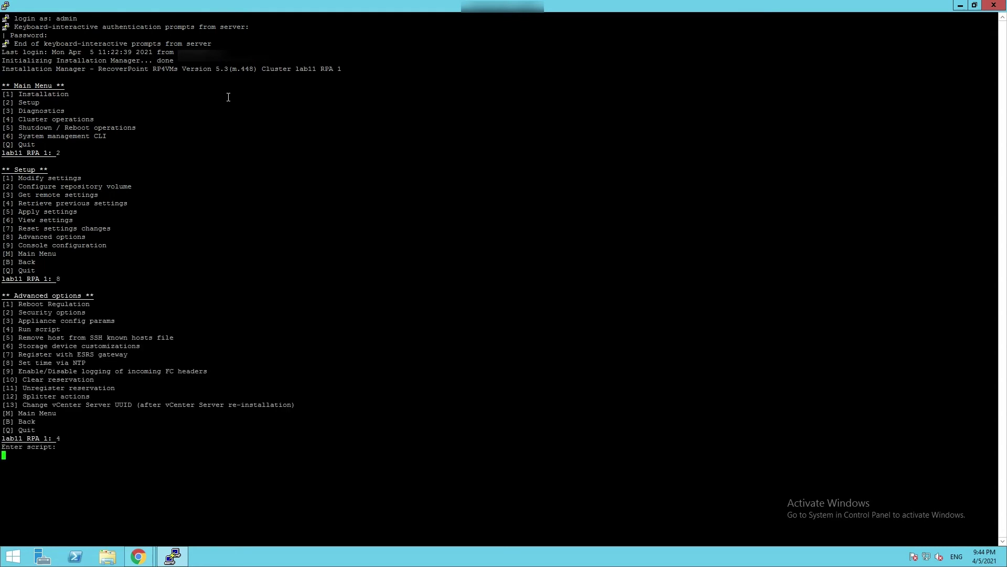
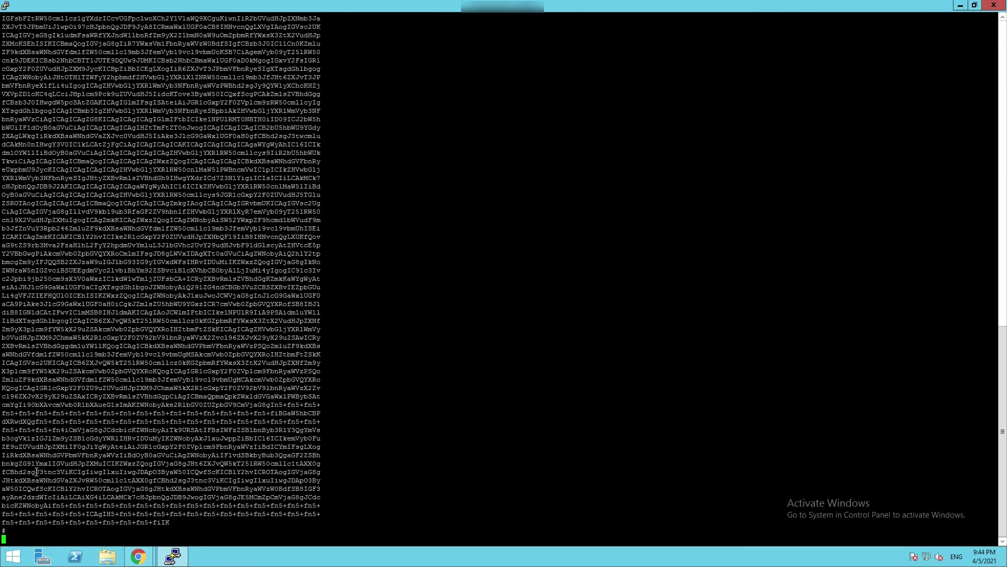
Run the pre-upgrade repository check script, confirming no duplicate or 0-and-1 VM entries.
type("yourname")
key("Return")
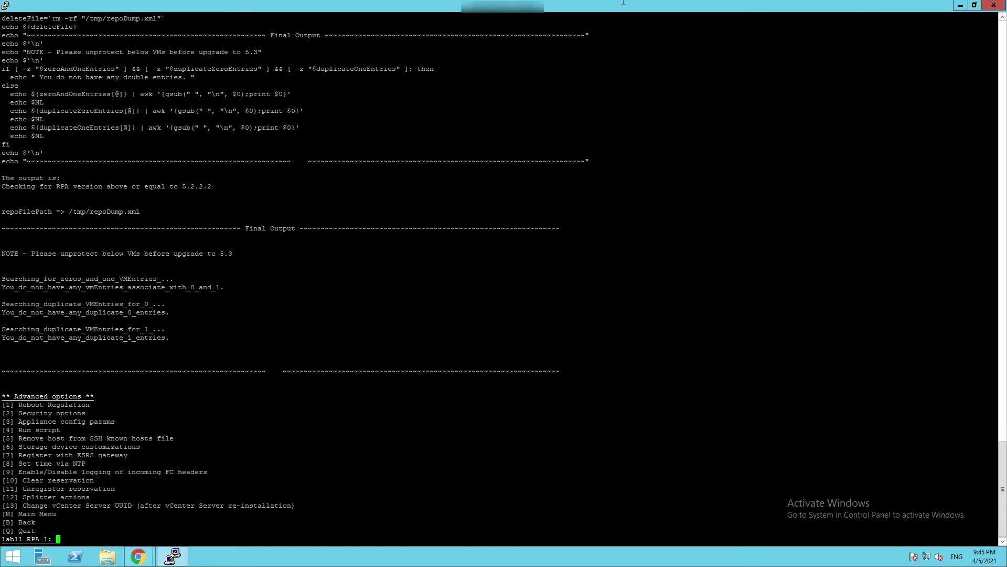
mouse_move(599, 4)
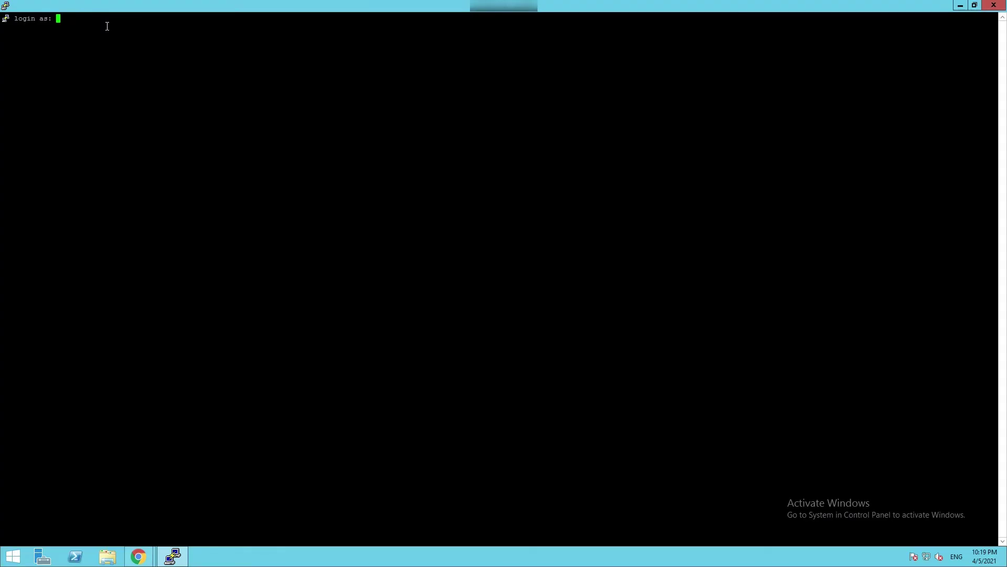
Log in to the RPA appliance as admin with the account password.
type("admin")
key("Return")
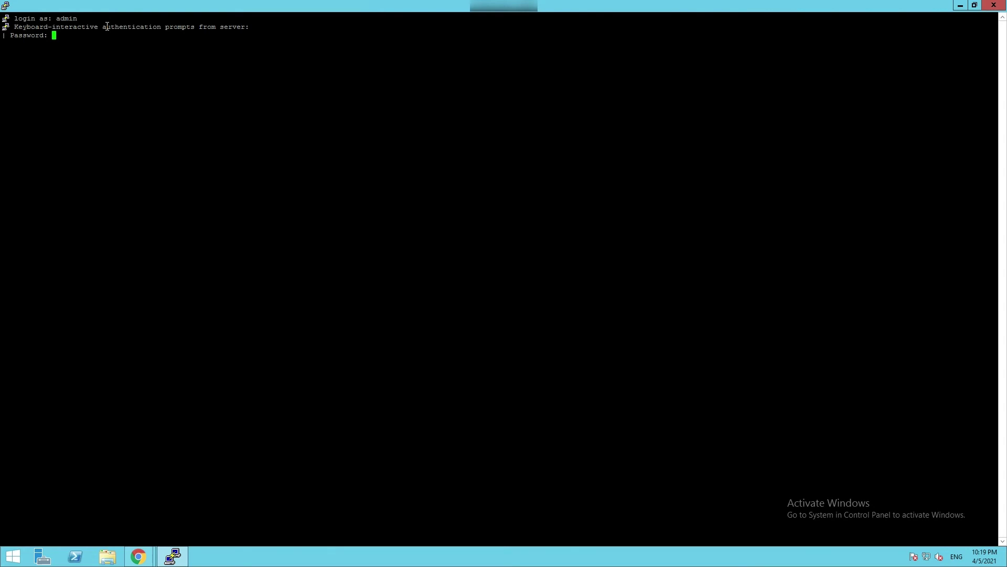
key("Return")
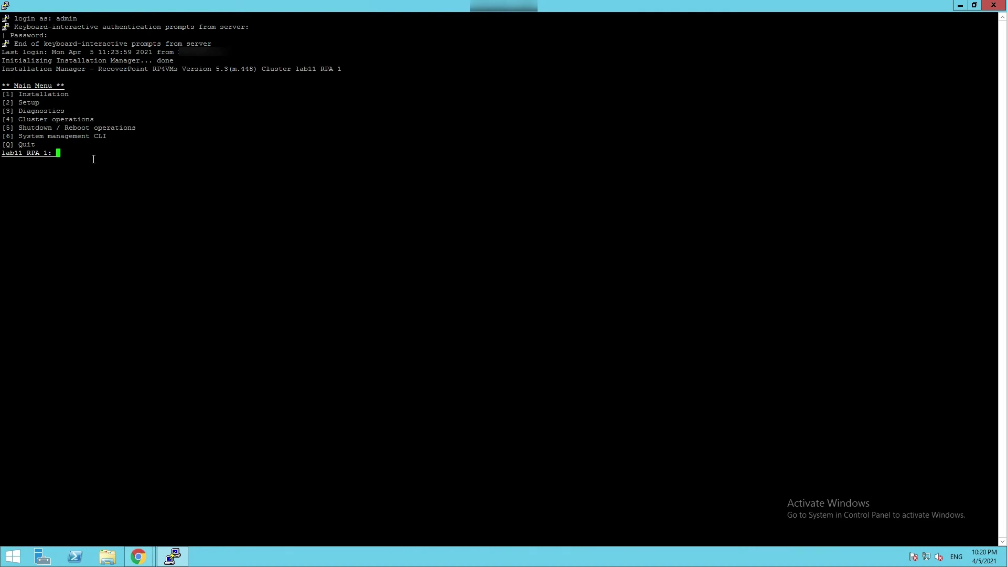
Choose option 6 for the System management CLI and enter update_vcenter_server_registration.
type("6")
key("Return")
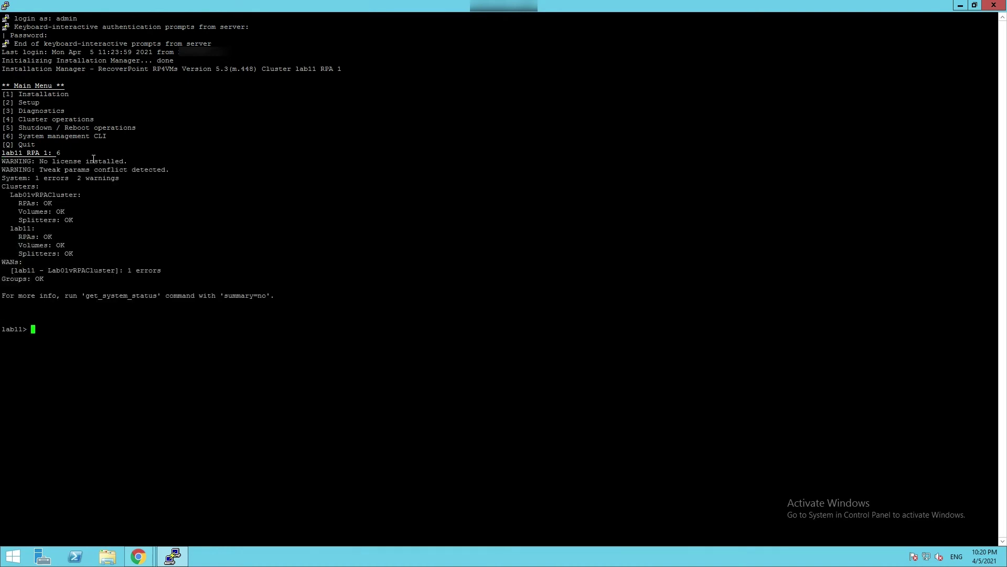
type("update_vc")
key("Tab")
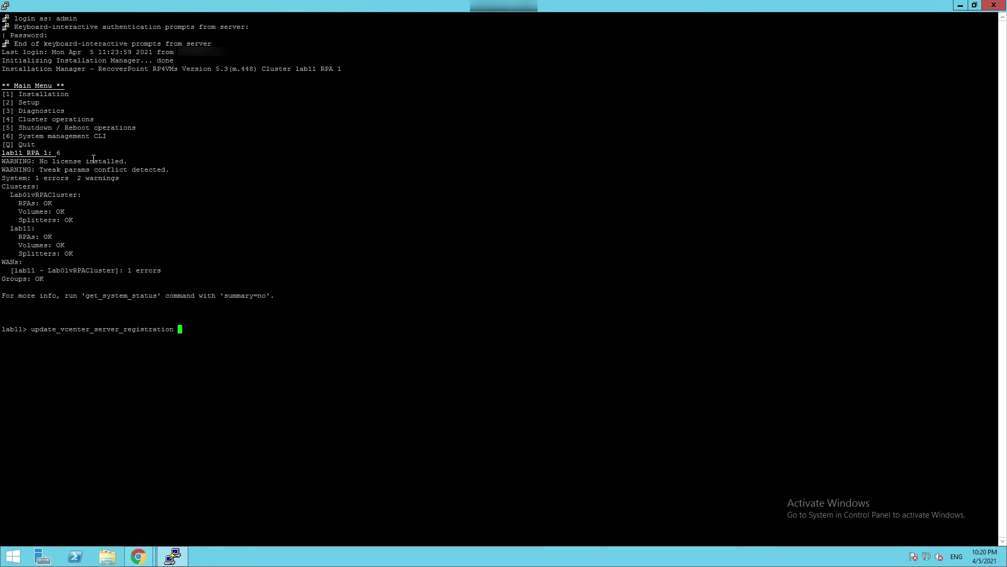
Run the vCenter registration update command and select RPA cluster lab11.
key("Return")
key("Tab")
key("Tab")
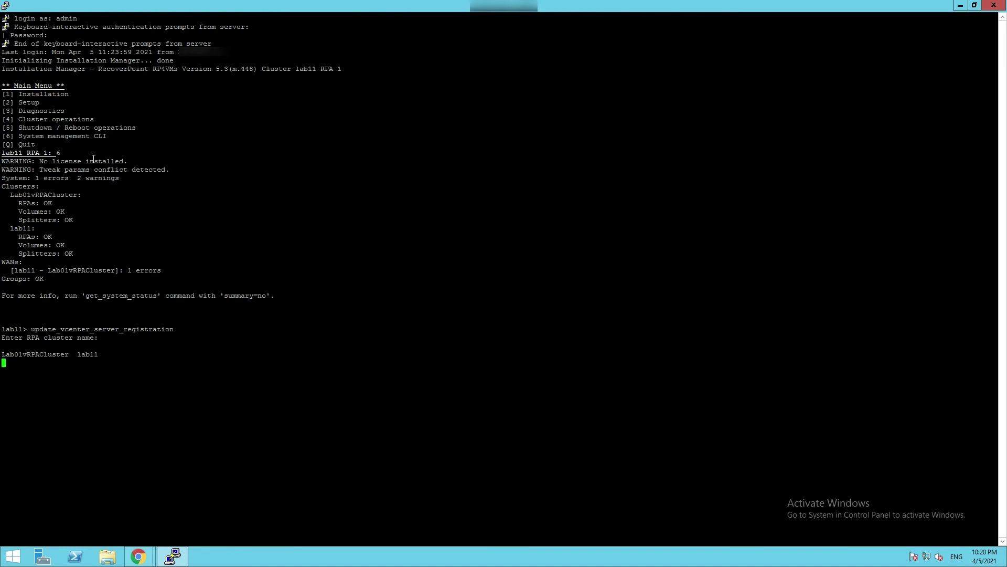
type("lab")
type("11")
key("Return")
Paste the vCenter Server name, agree to change parameters, and keep the IP and port 443.
right_click(94, 158)
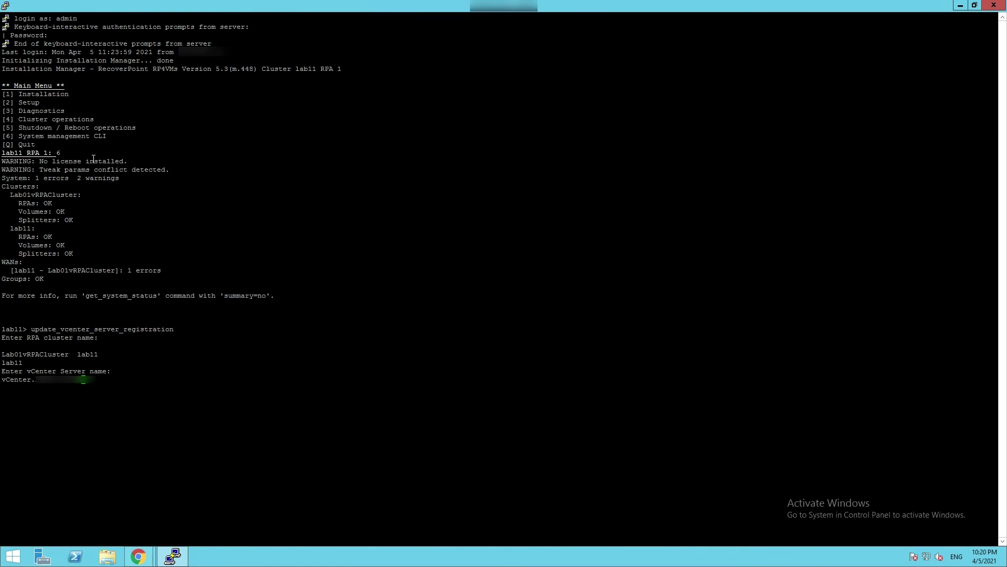
key("Return")
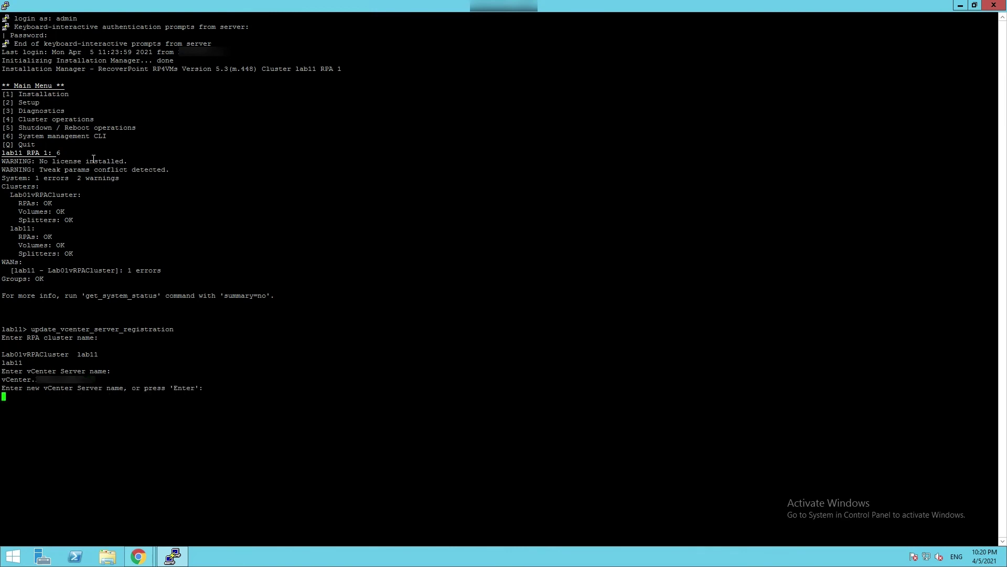
key("Return")
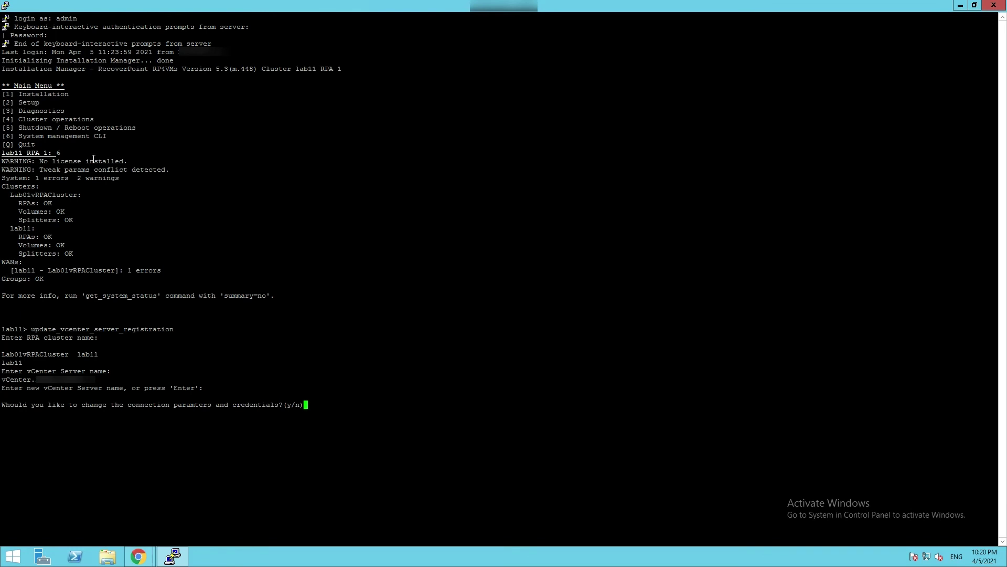
type("y")
key("Return")
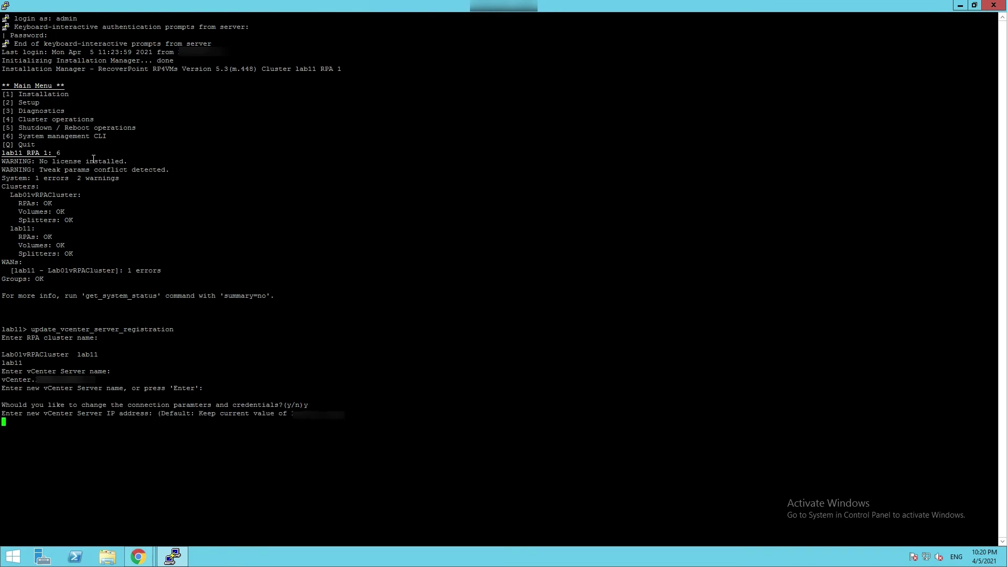
key("Return")
key("Return")
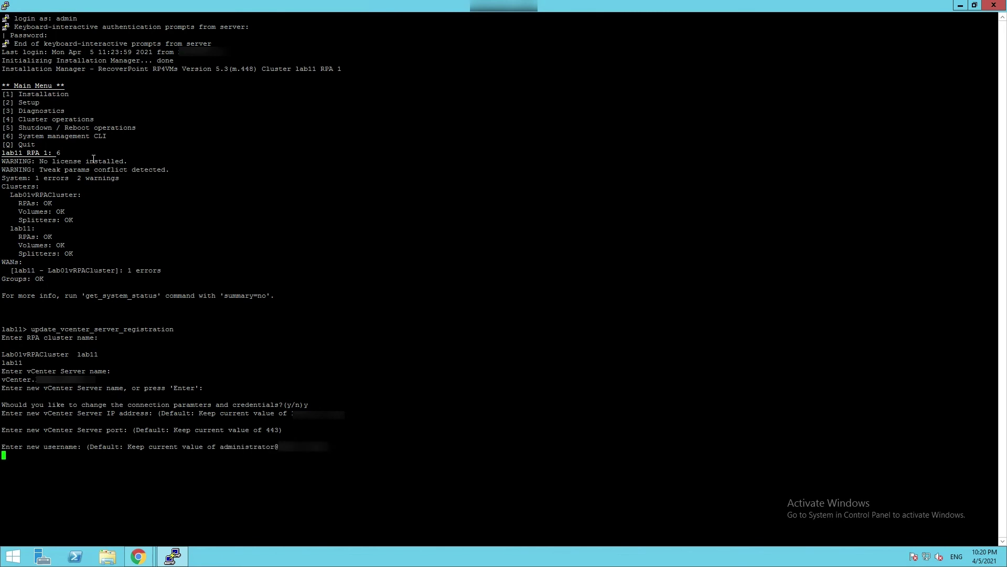
key("Return")
Choose 1 to validate credentials and complete the vCenter Server registration update.
key("Return")
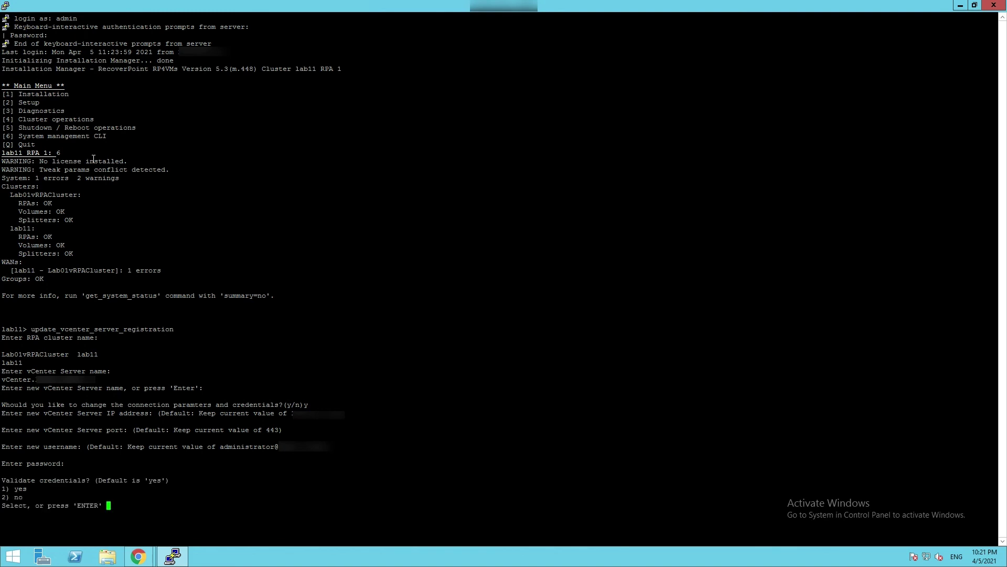
type("1")
key("Return")
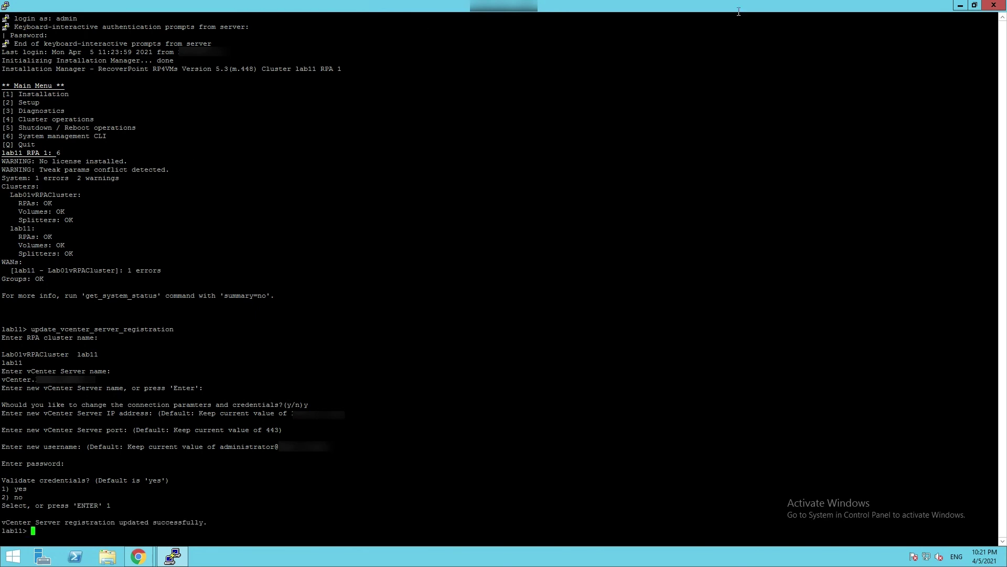
mouse_move(591, 18)
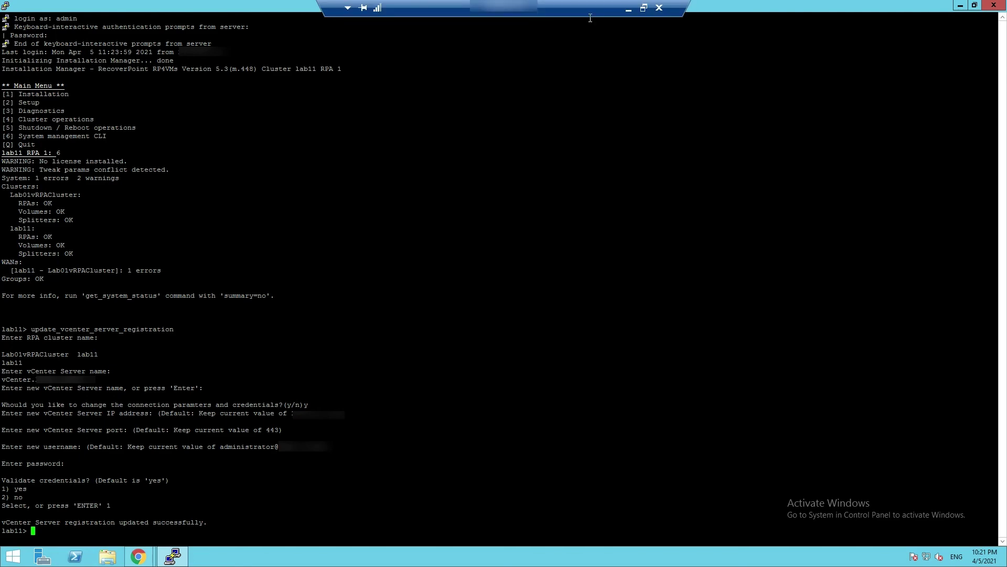